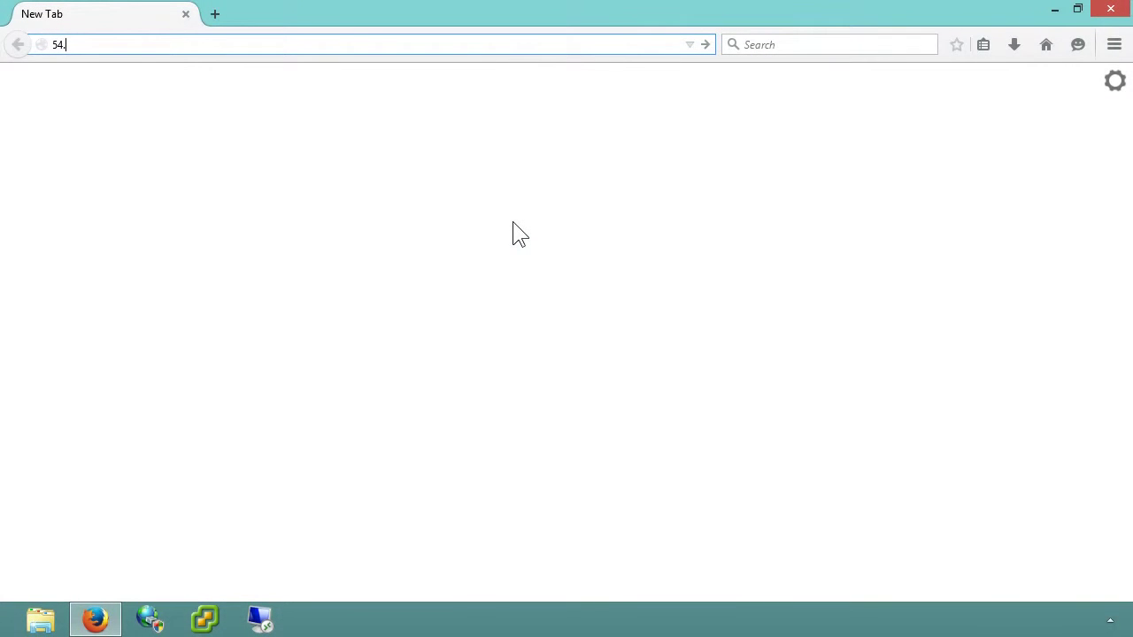
Load the node page at the IP ending .67.37.195 and log in as admin with the account password
type(".67.37.")
type("195")
key("Return")
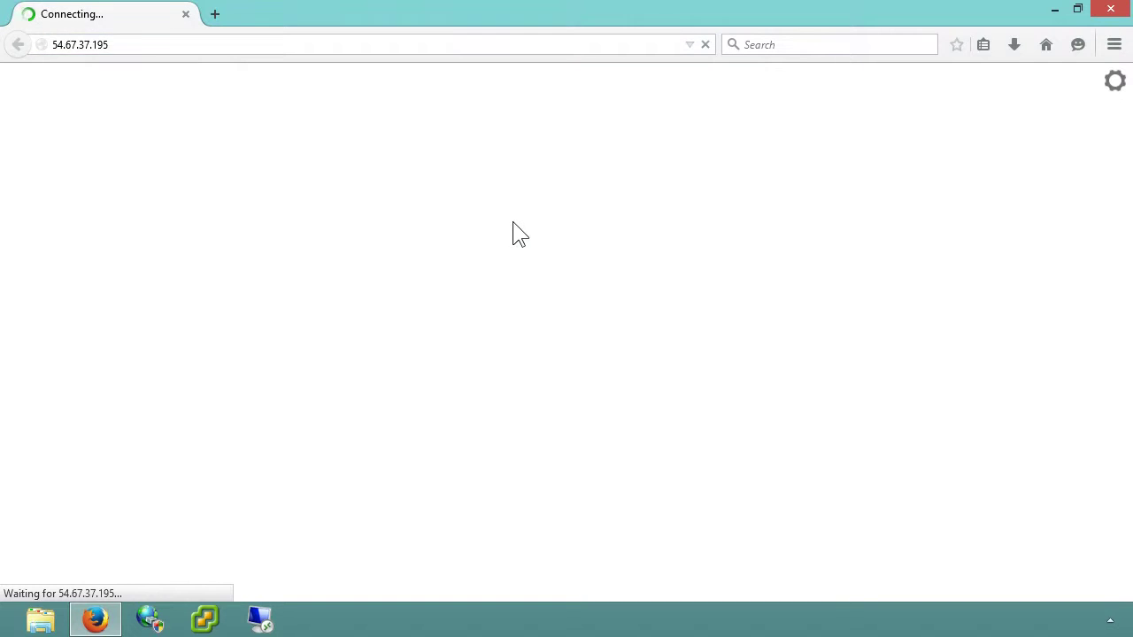
type("a")
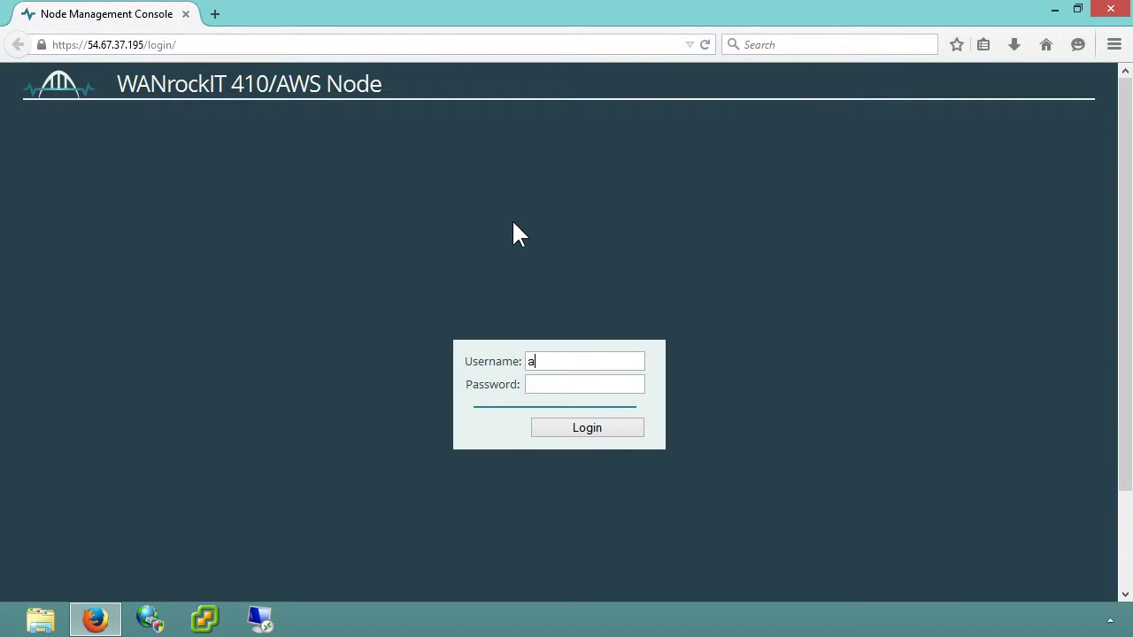
type("dmin")
key("Tab")
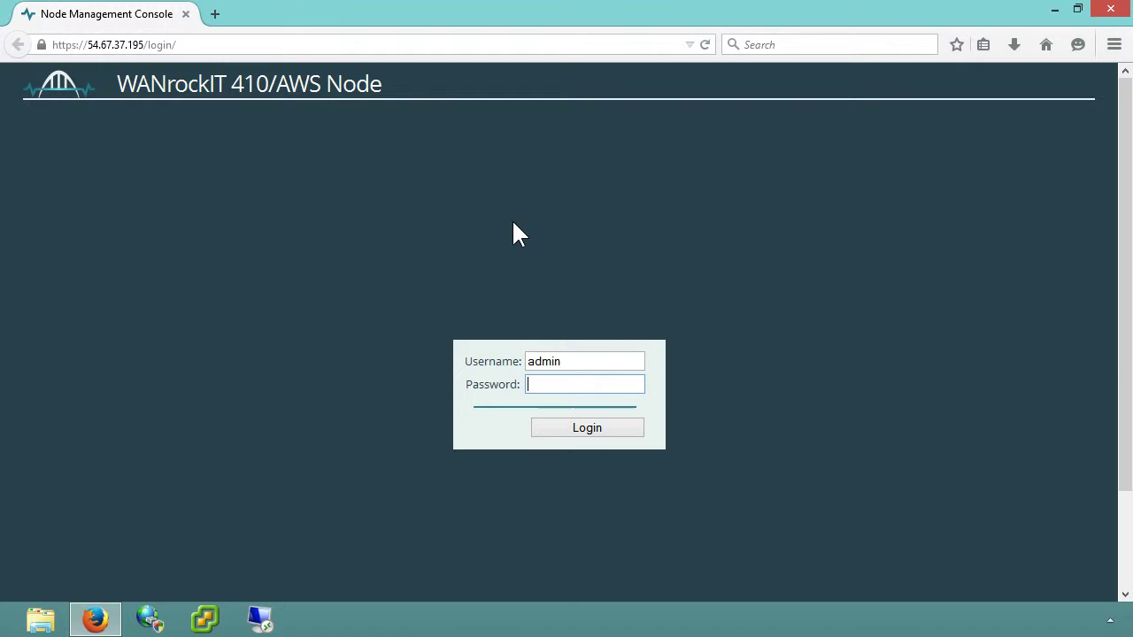
left_click(558, 429)
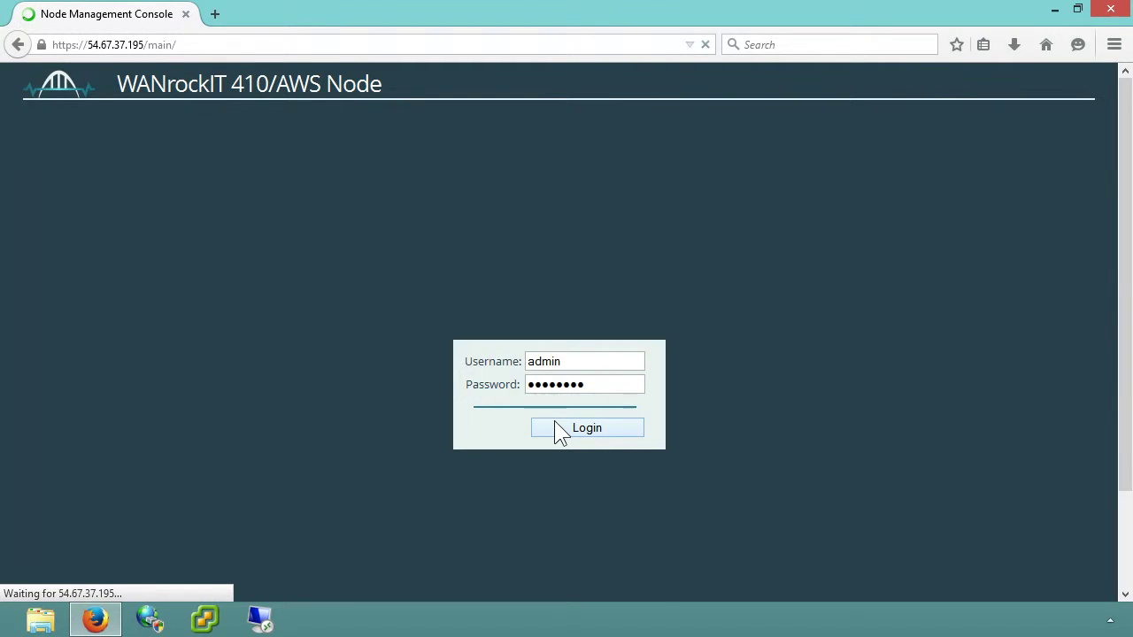
Open the Download CSP Image page from the Node Maintenance section
scroll(556, 424, "down", 2)
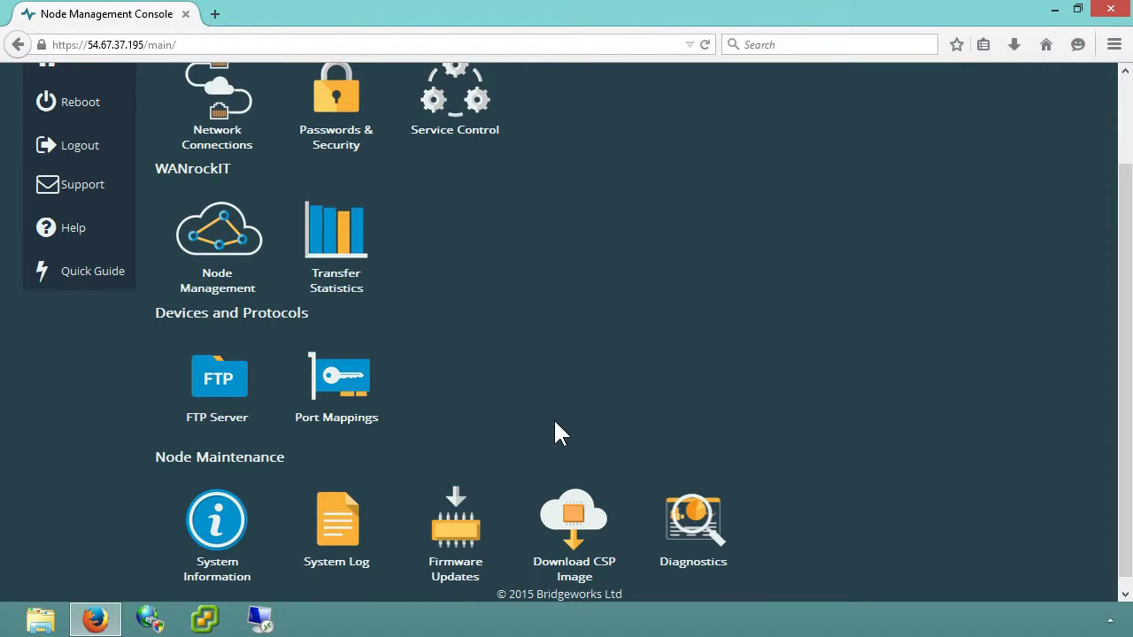
left_click(568, 502)
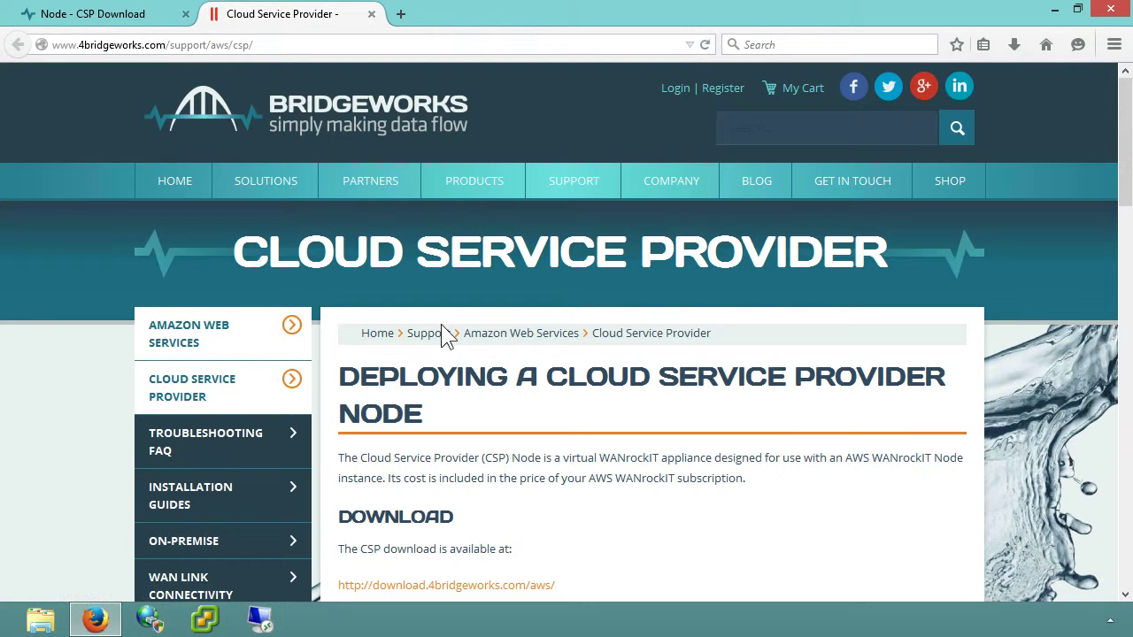
Review the CSP hardware requirements (2GB RAM, 2 CPUs, 1GB storage, ESXi 5.1–6.0), then return to Download
scroll(441, 325, "down", 8)
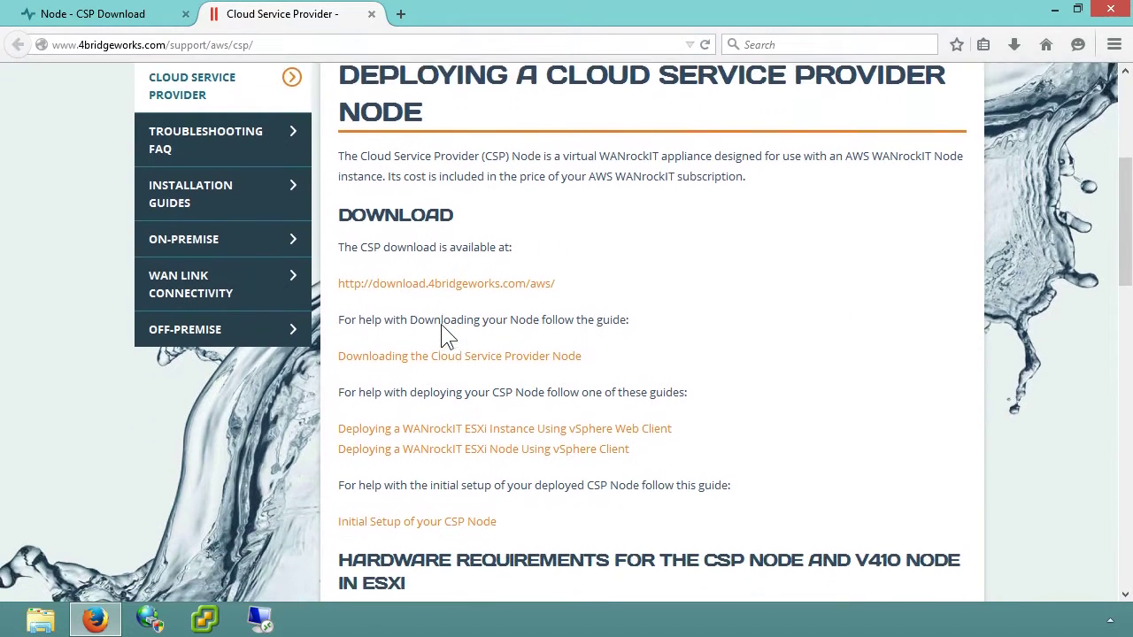
scroll(447, 335, "down", 2)
scroll(447, 334, "down", 2)
scroll(447, 335, "down", 1)
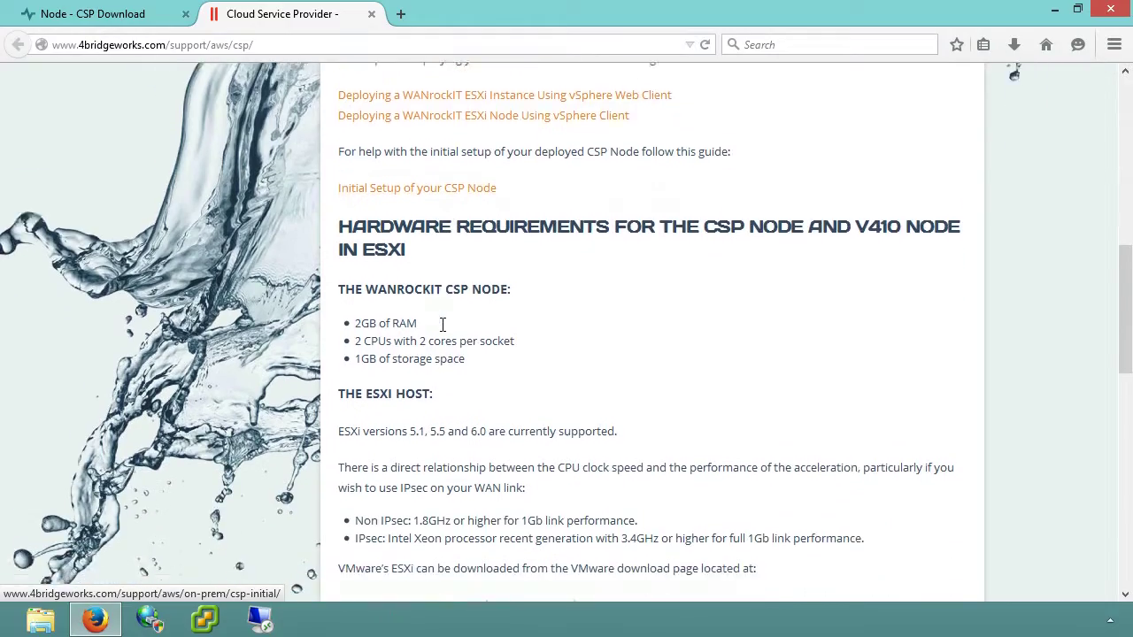
scroll(447, 335, "down", 1)
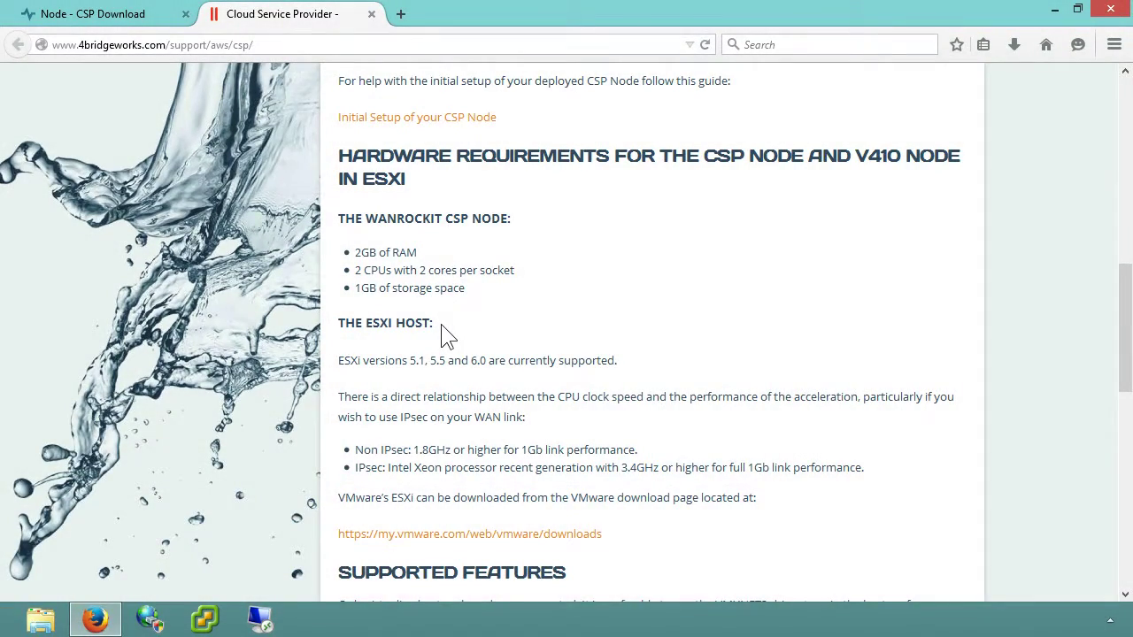
scroll(442, 326, "up", 2)
scroll(442, 326, "up", 2)
scroll(442, 326, "up", 2)
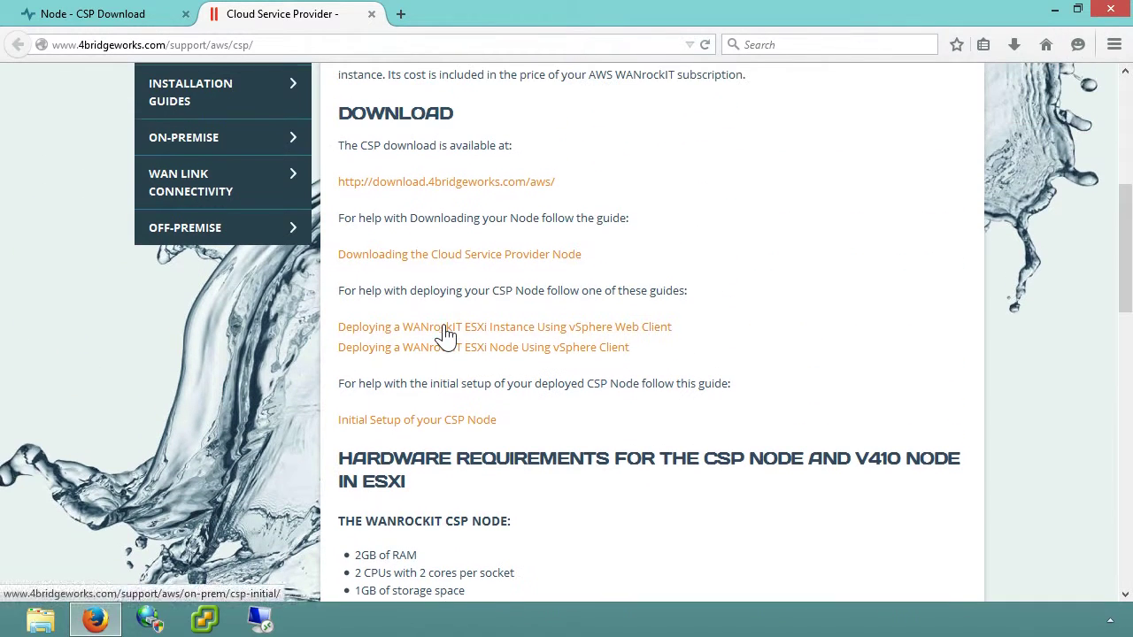
Open the download.4bridgeworks.com/aws form, check the pre-filled account, region and instance IDs, and reach the licence
left_click(442, 188)
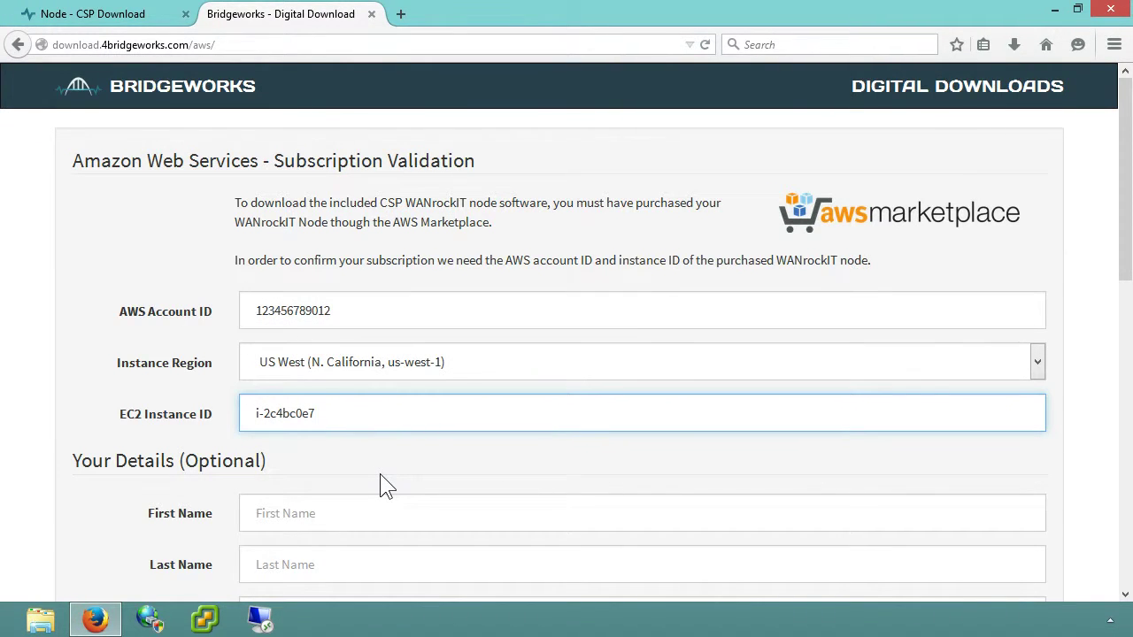
scroll(380, 473, "down", 1)
scroll(380, 473, "down", 1)
scroll(380, 474, "down", 1)
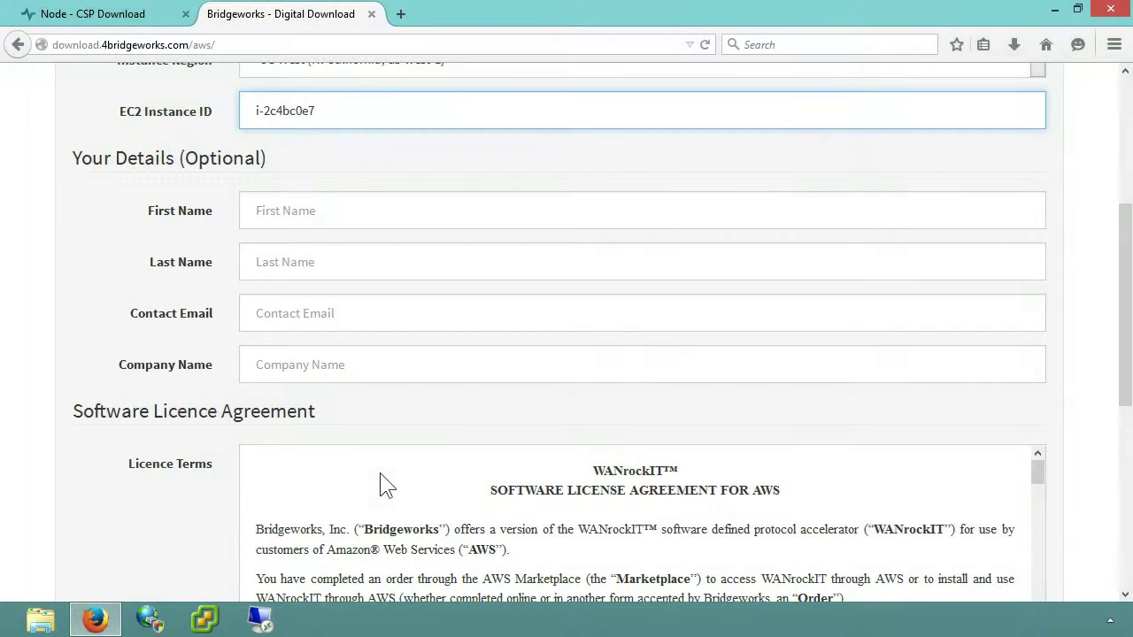
scroll(194, 483, "down", 1)
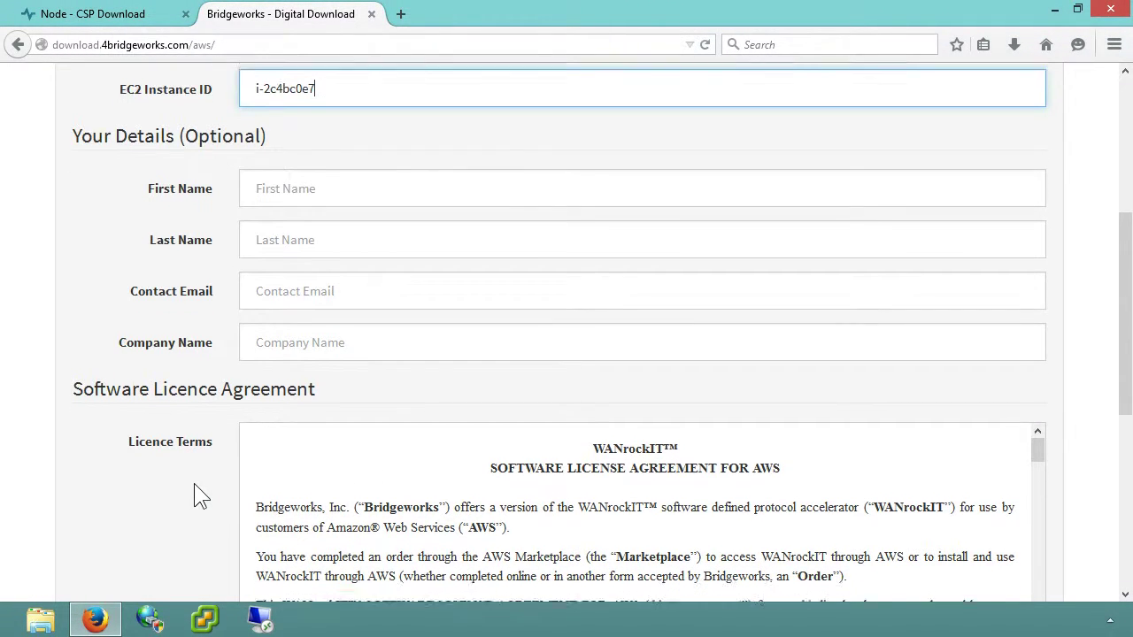
scroll(195, 485, "down", 3)
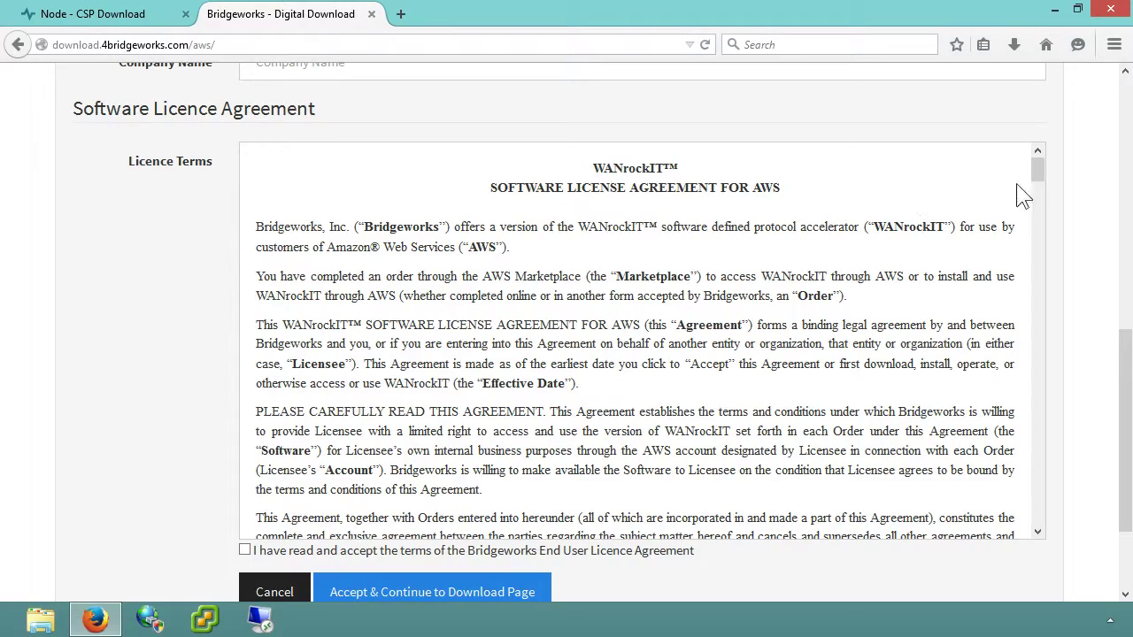
Accept the licence agreement and start the WANrockIT CSP for ESXi 4.4.24 download
left_click_drag(1041, 173, 1041, 524)
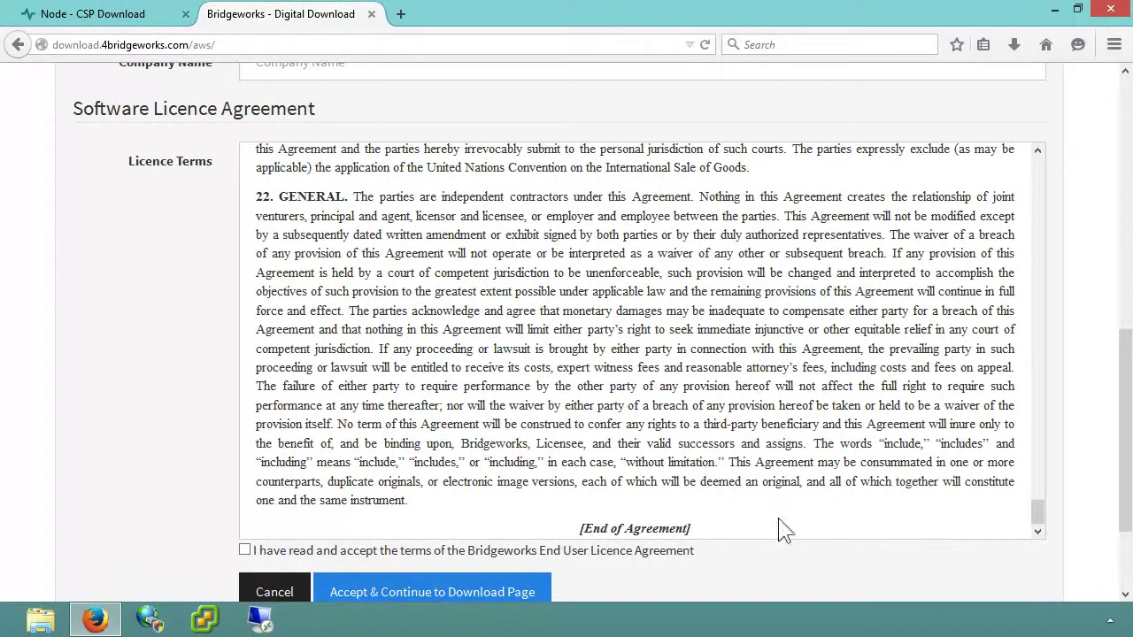
left_click(244, 550)
left_click(326, 592)
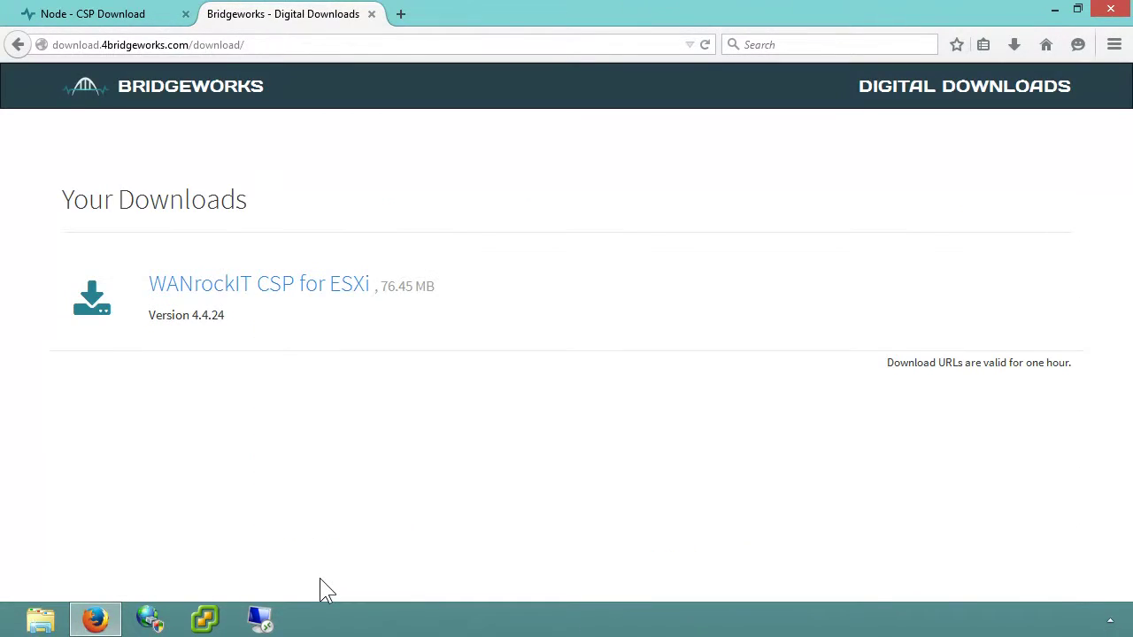
left_click(323, 305)
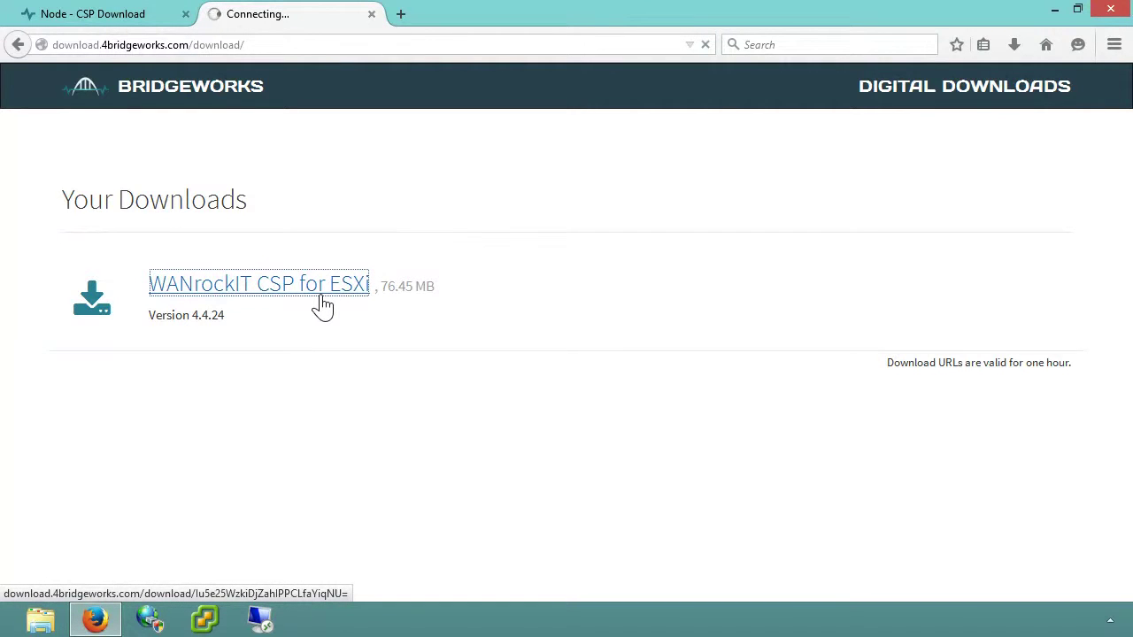